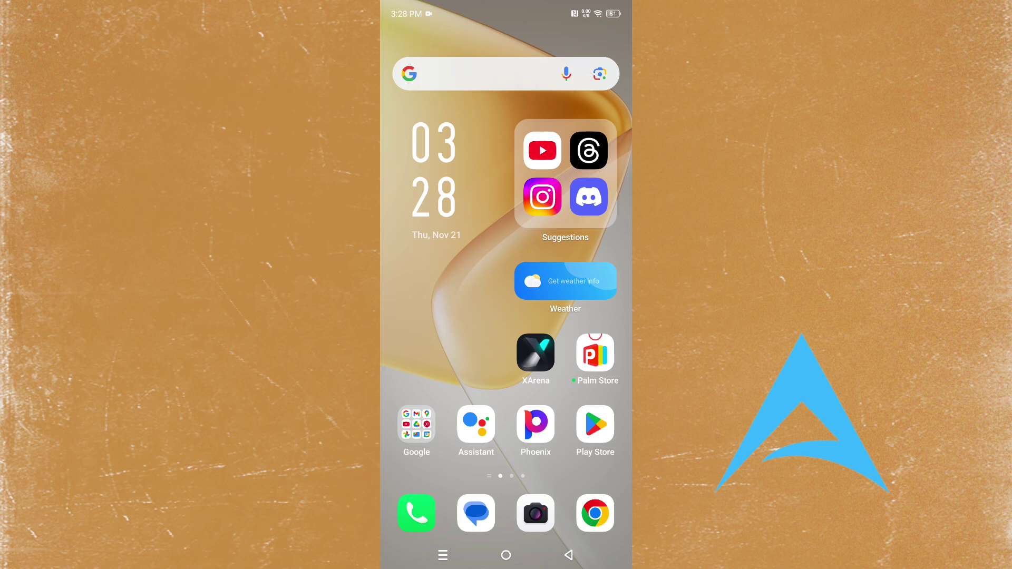
left_click_drag(506, 443, 506, 237)
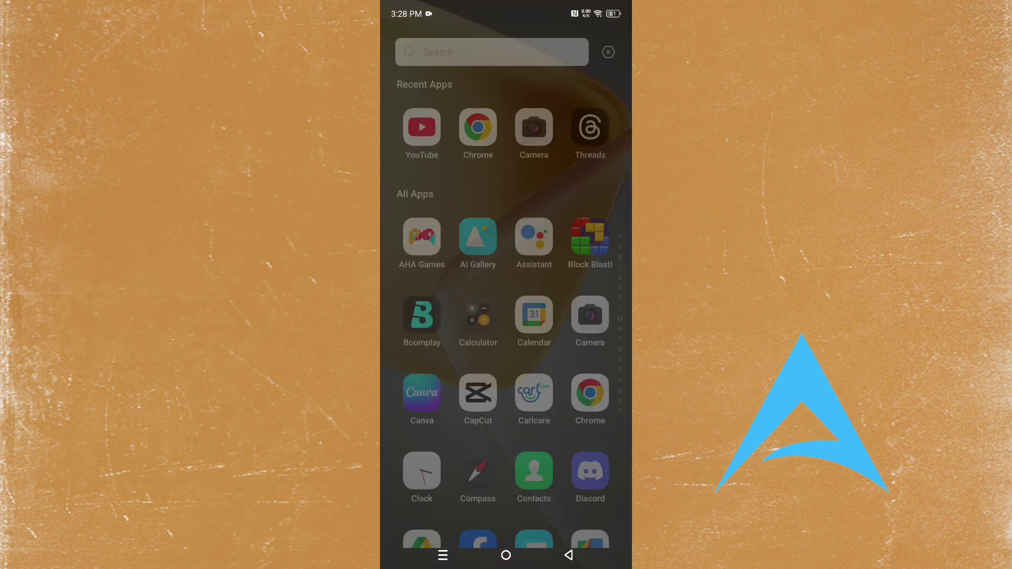
scroll(547, 353, "down", 5)
scroll(546, 353, "down", 2)
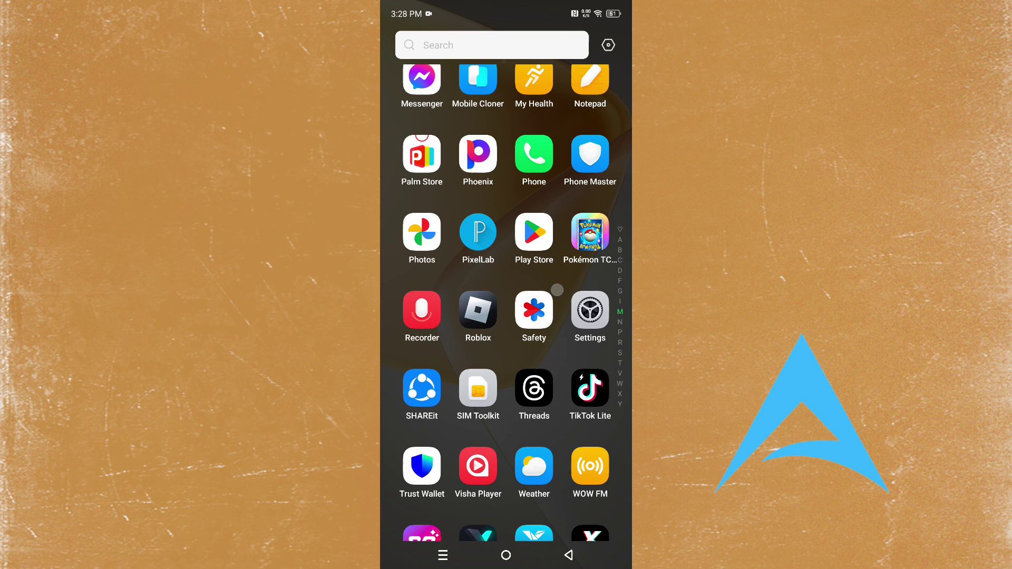
Step: Launch Threads and decline its notification permission prompt to reach the home feed
left_click(534, 389)
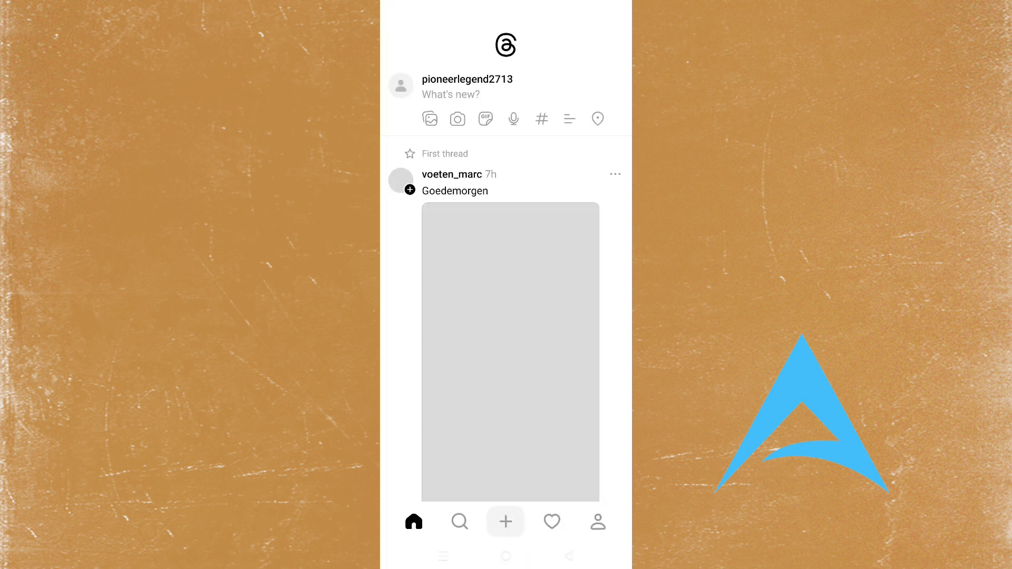
left_click(512, 501)
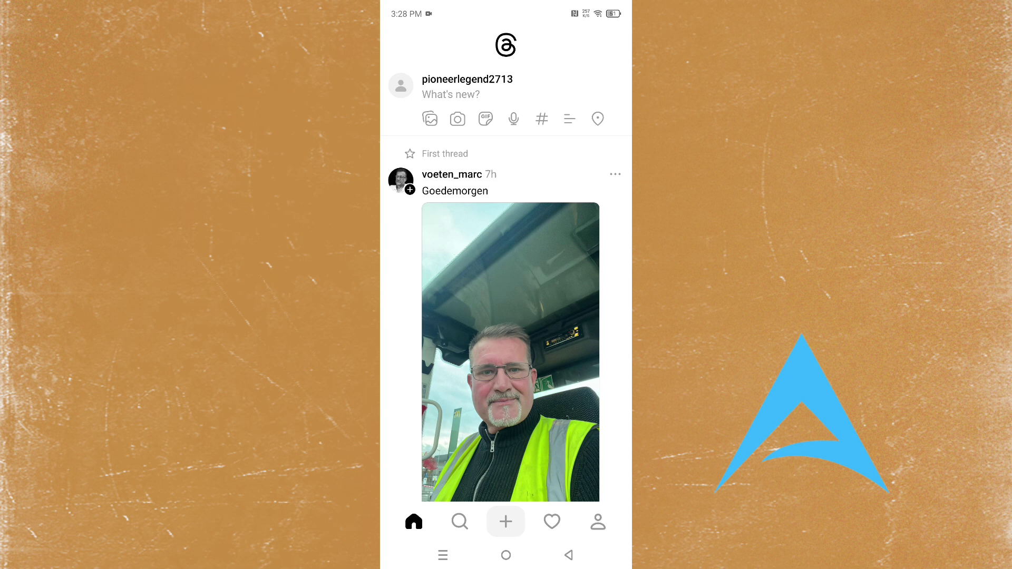
Step: Go to your profile page and open the Settings list from its top-right menu
left_click(598, 523)
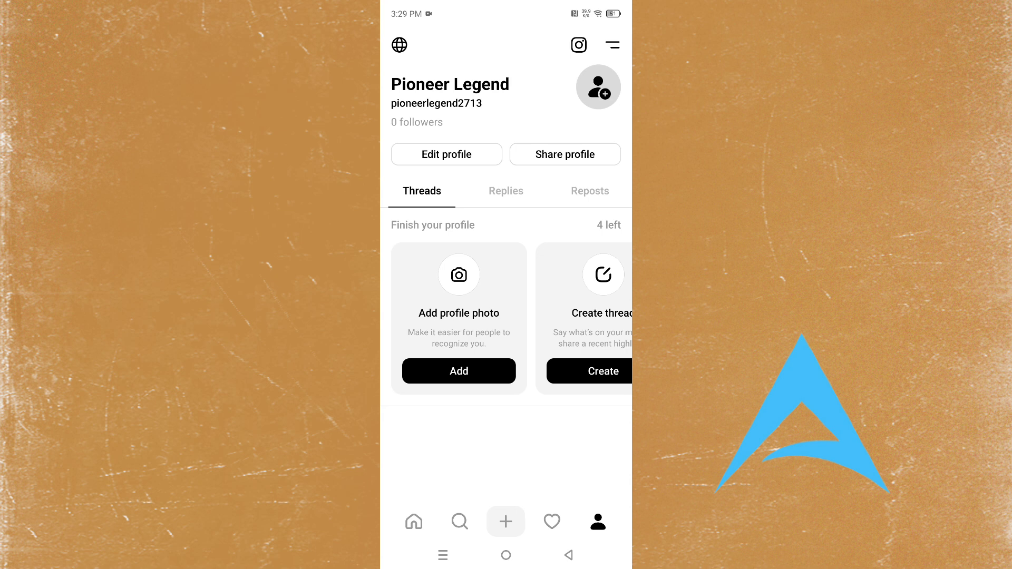
left_click(612, 46)
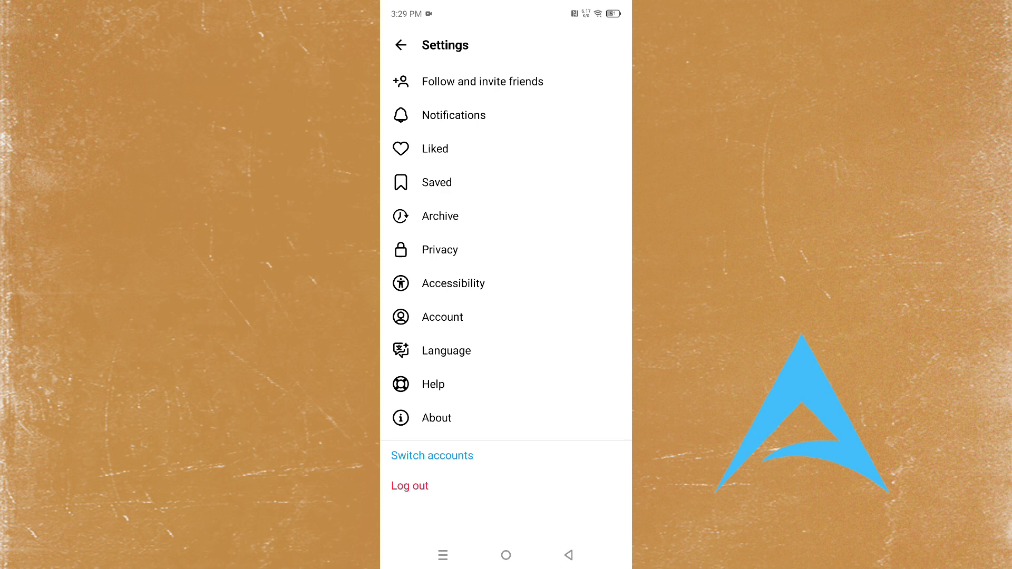
Step: Go into Notifications settings and open the From Threads notification options
left_click(453, 115)
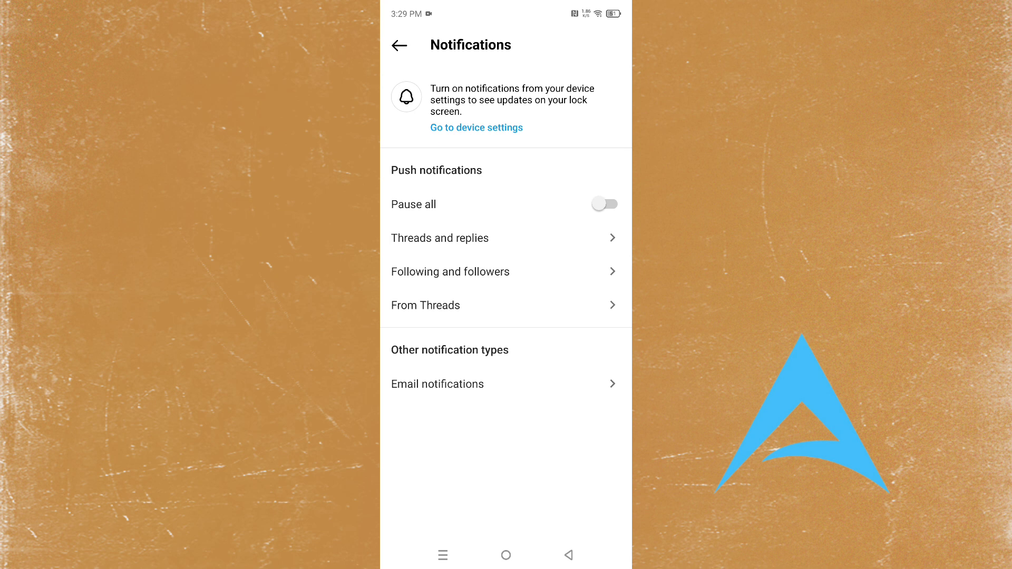
left_click(547, 301)
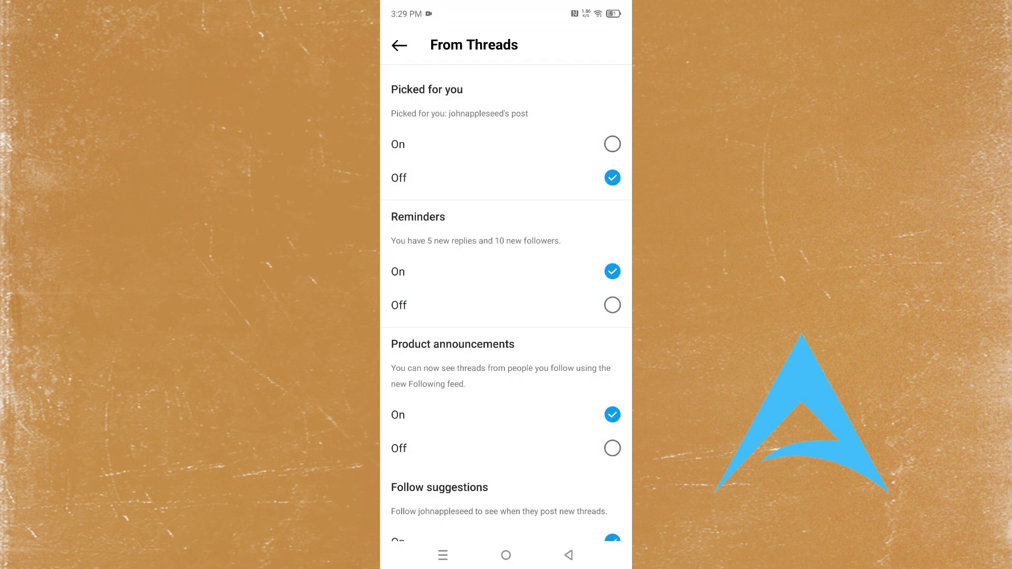
scroll(542, 439, "down", 1)
scroll(535, 407, "up", 1)
Step: Set Picked for you to On, allow Threads notifications on the device, then return
left_click(612, 144)
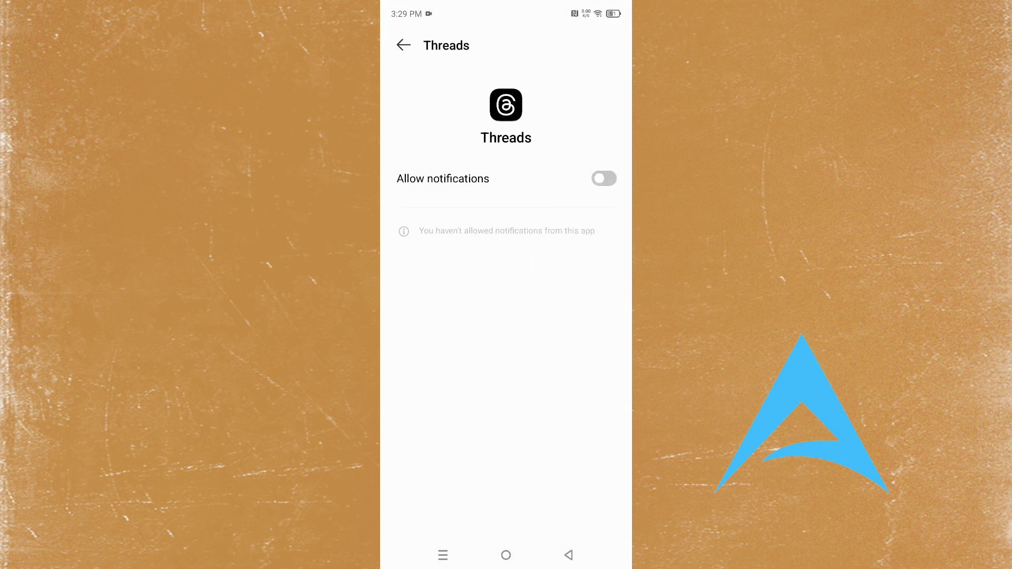
left_click(606, 179)
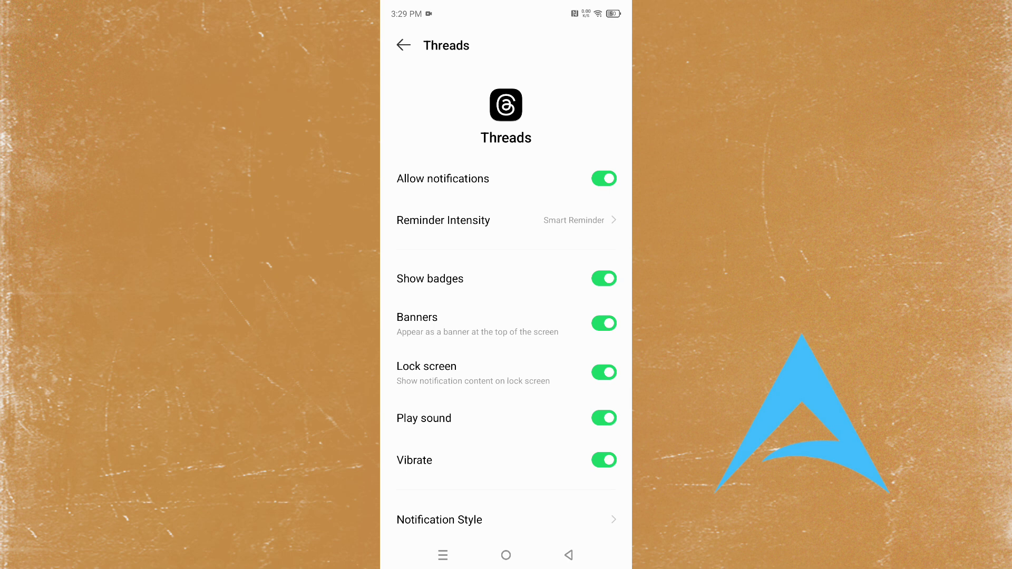
left_click(568, 554)
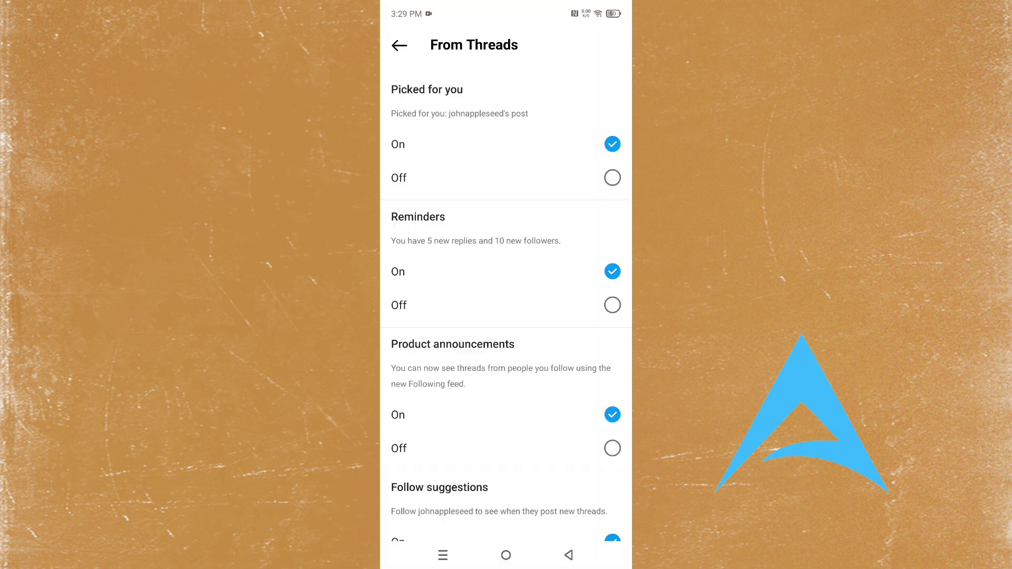
Step: Back out to the main Settings list, then go to the phone's home screen
left_click(568, 555)
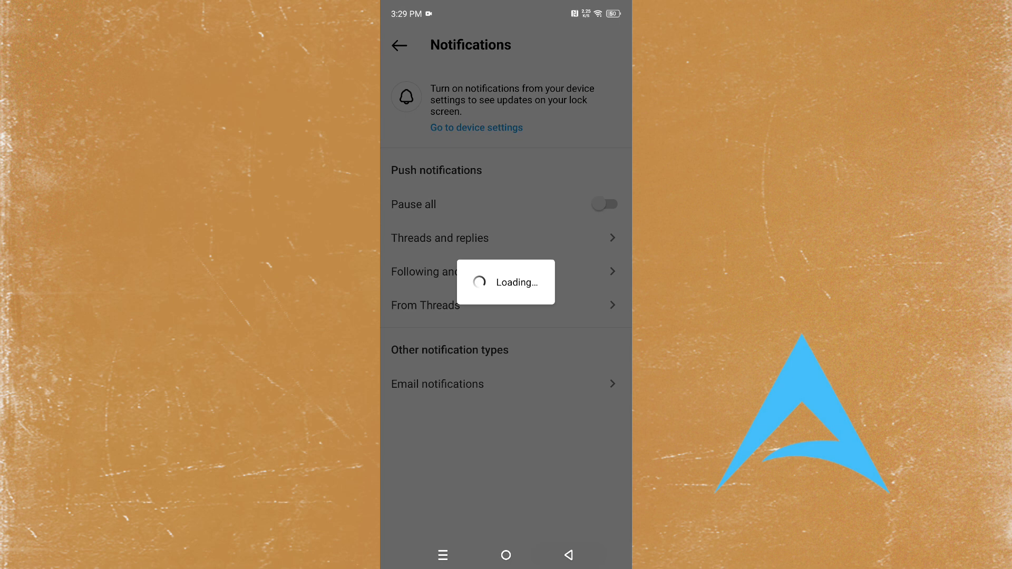
left_click(569, 555)
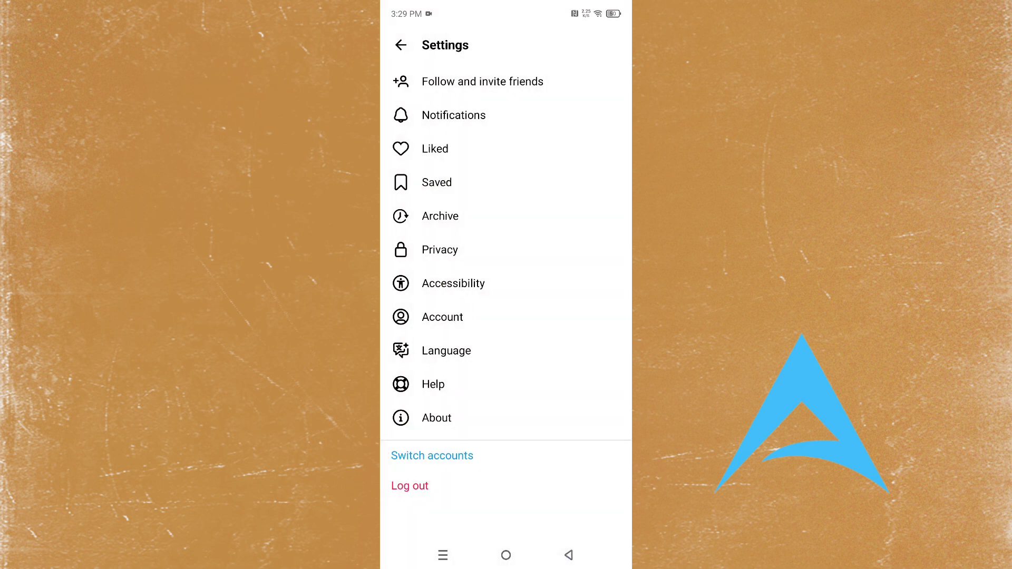
left_click(506, 555)
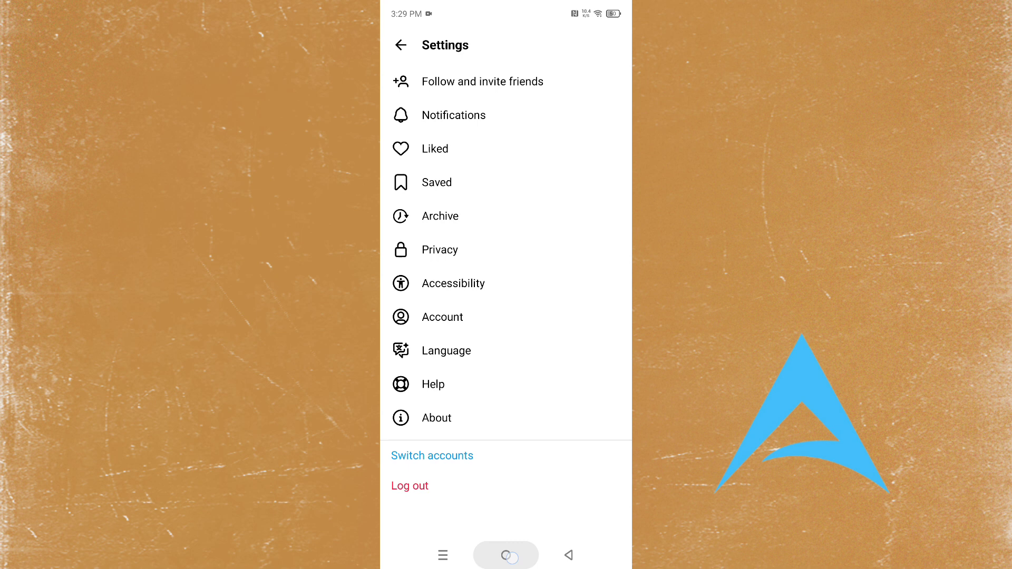
left_click(506, 555)
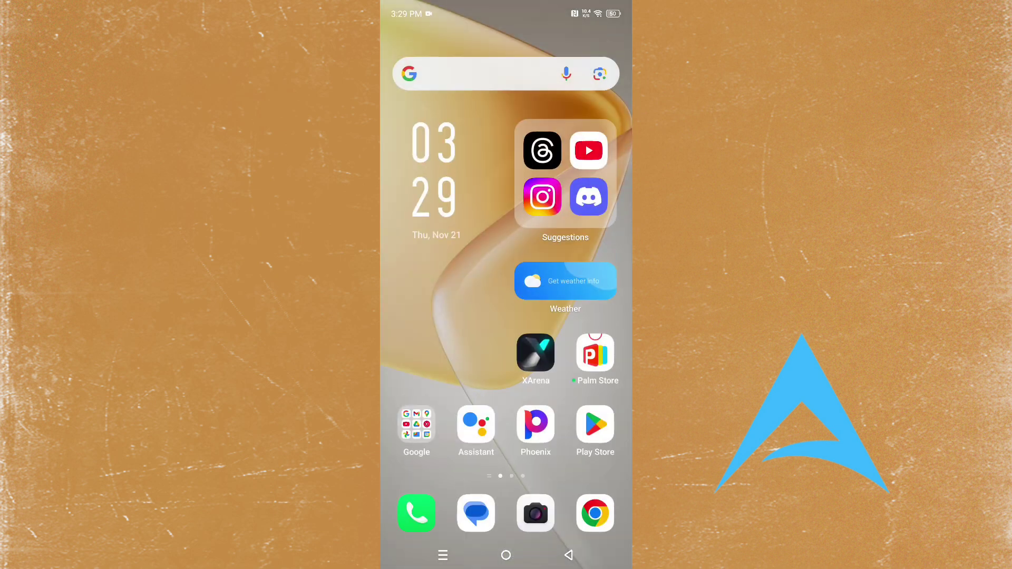